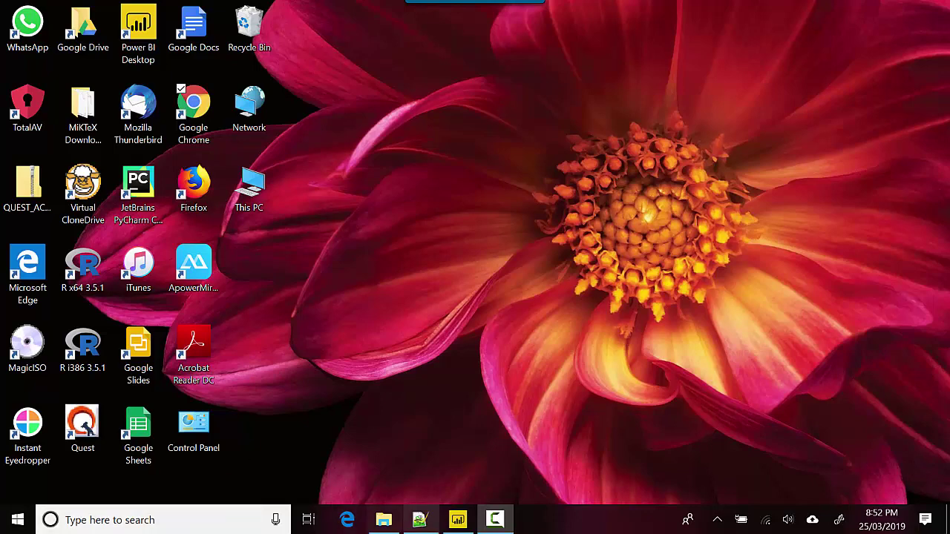
Restore the Power BI Desktop window showing the '12. Month Transform Power Query' report
click(457, 519)
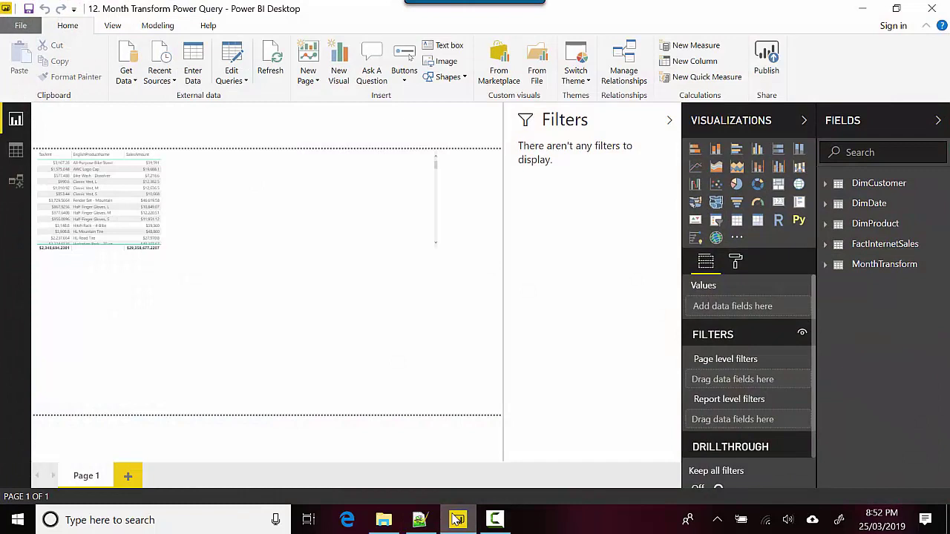
Show the MonthTransform table's 3,652-row Date column in Data view
click(854, 269)
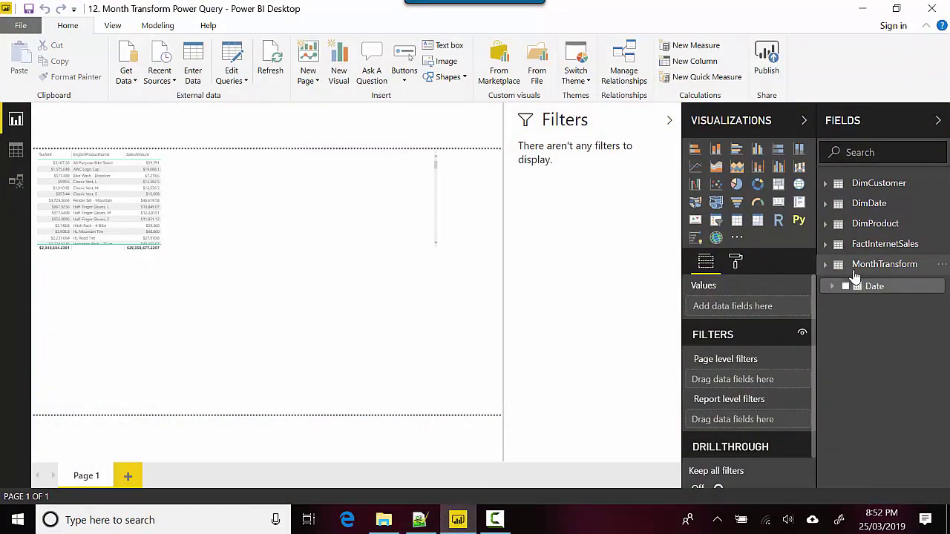
click(13, 156)
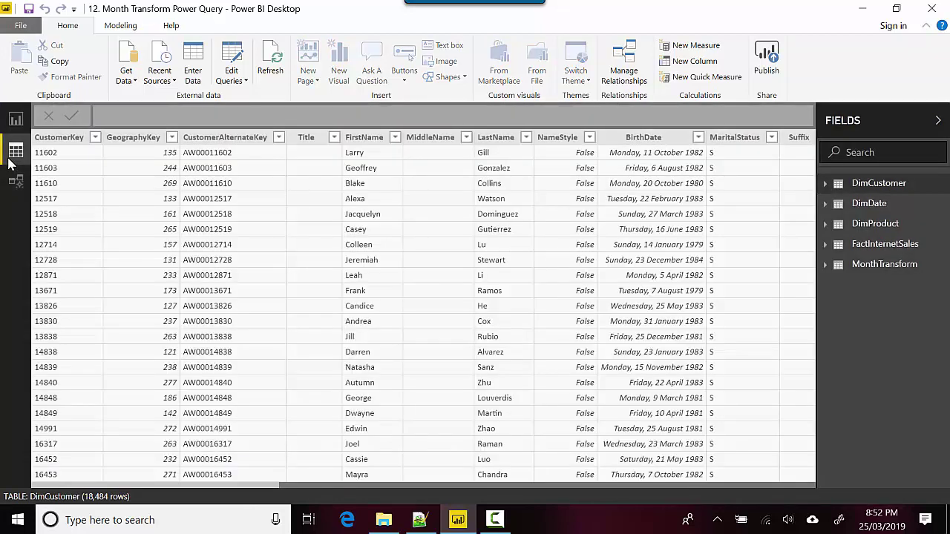
click(870, 266)
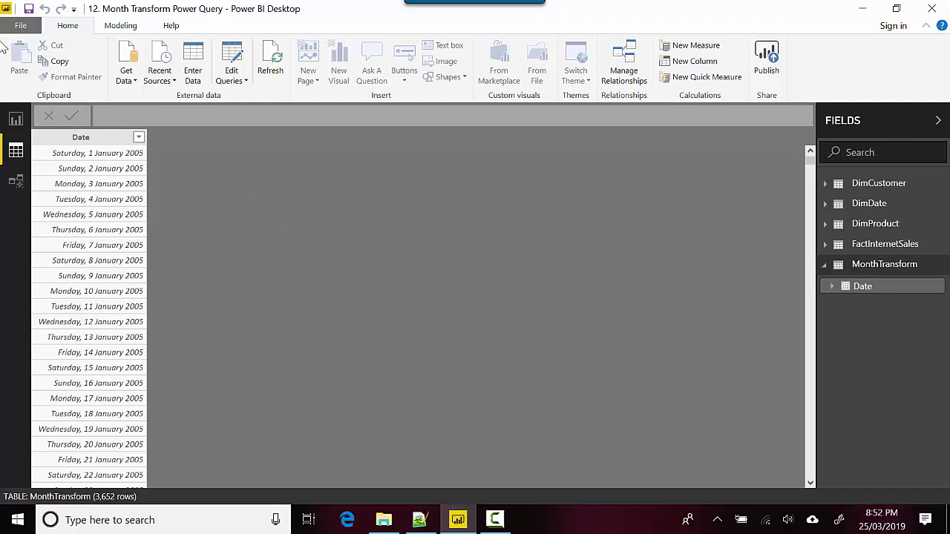
click(228, 83)
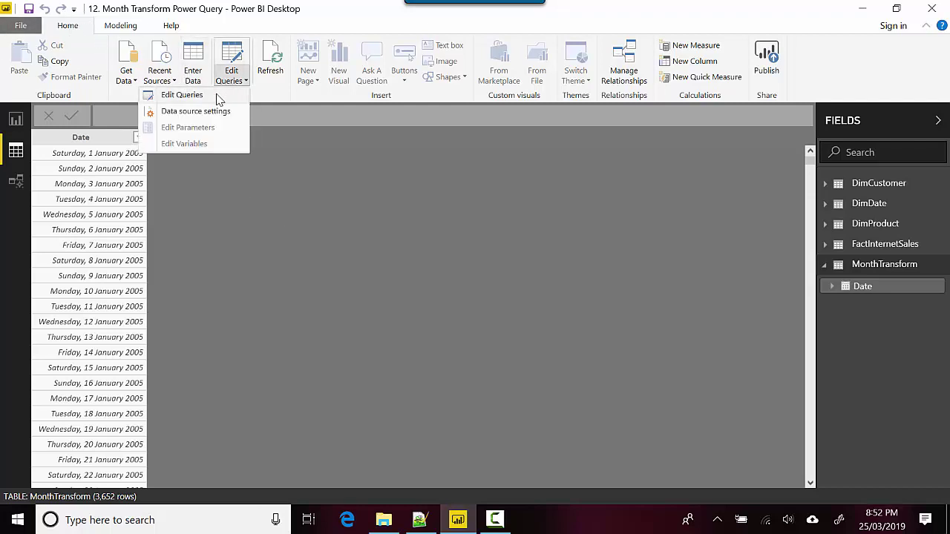
Open the MonthTransform query in Power Query Editor and duplicate its Date column
click(182, 95)
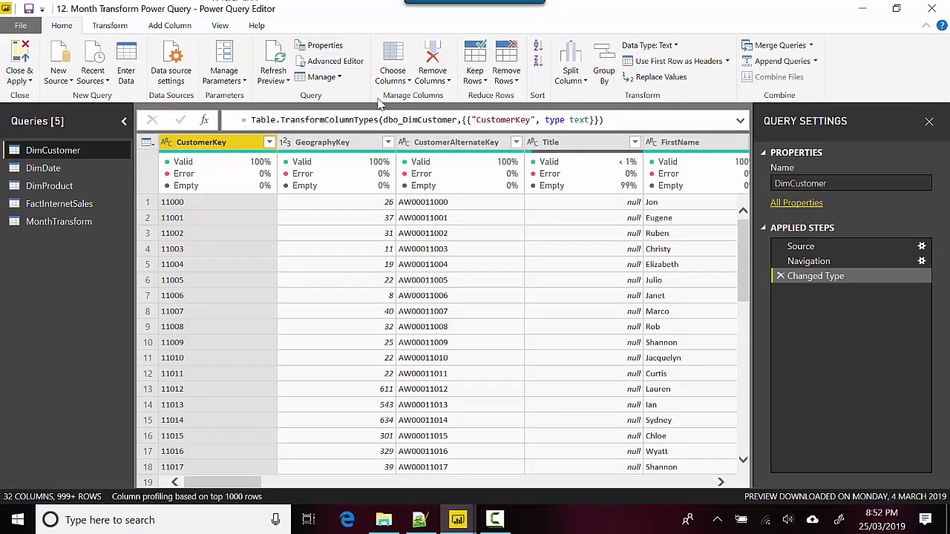
click(73, 223)
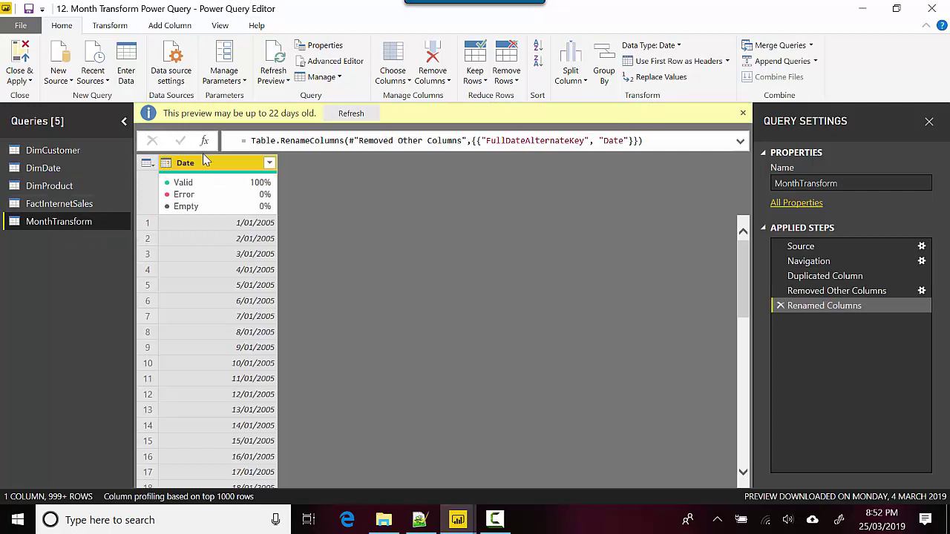
right_click(208, 164)
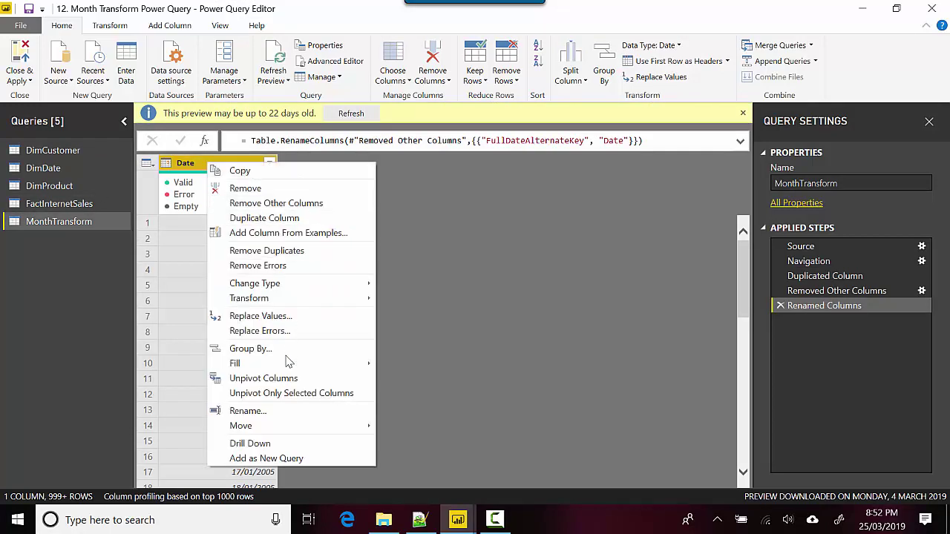
mouse_move(280, 288)
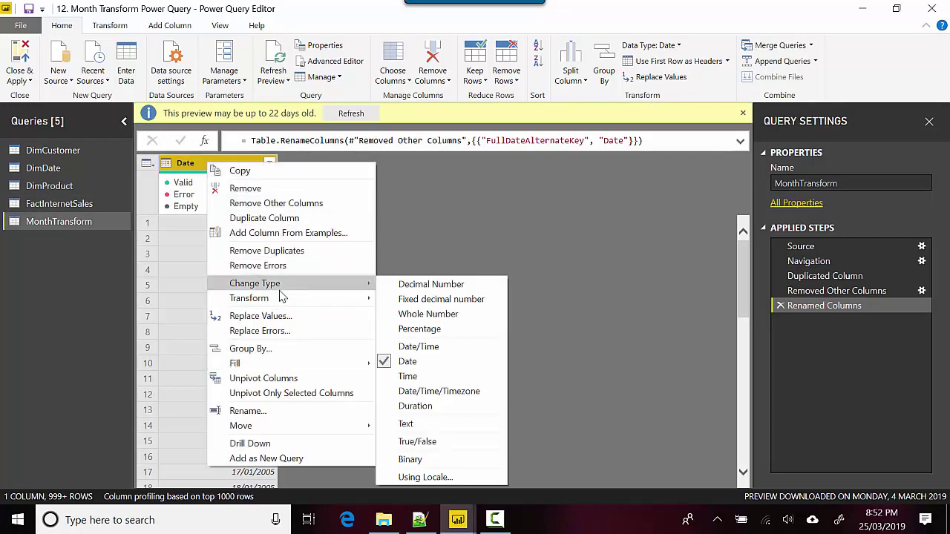
click(297, 218)
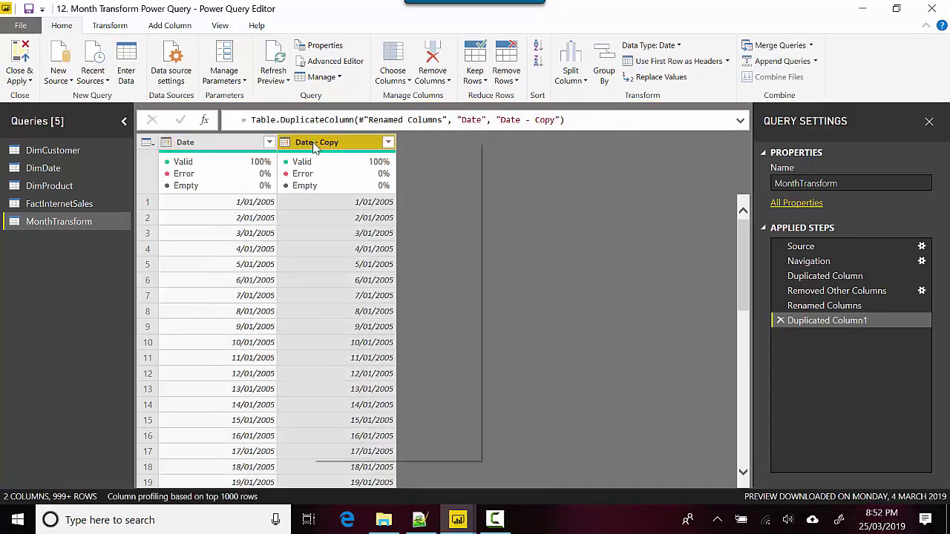
Make four more copies of the date column, giving five duplicates in total
right_click(315, 143)
click(369, 197)
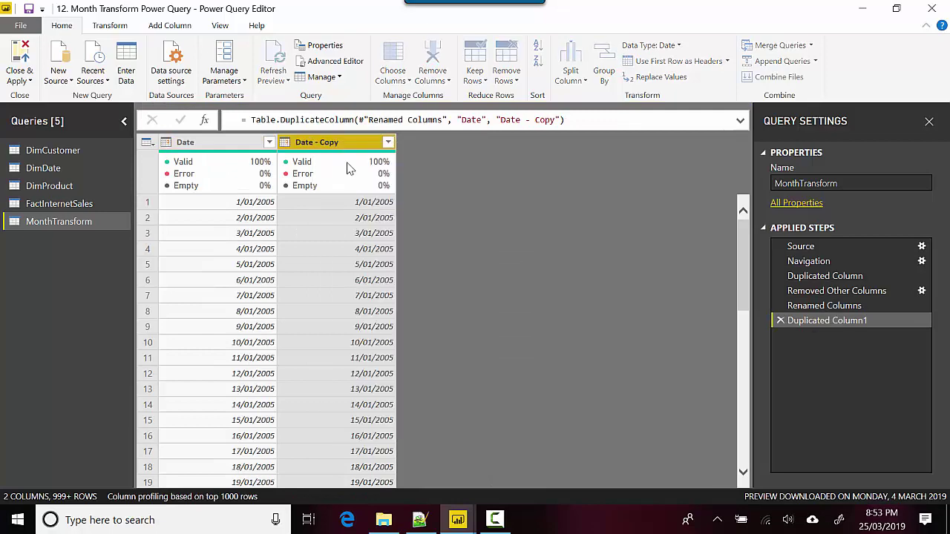
right_click(340, 148)
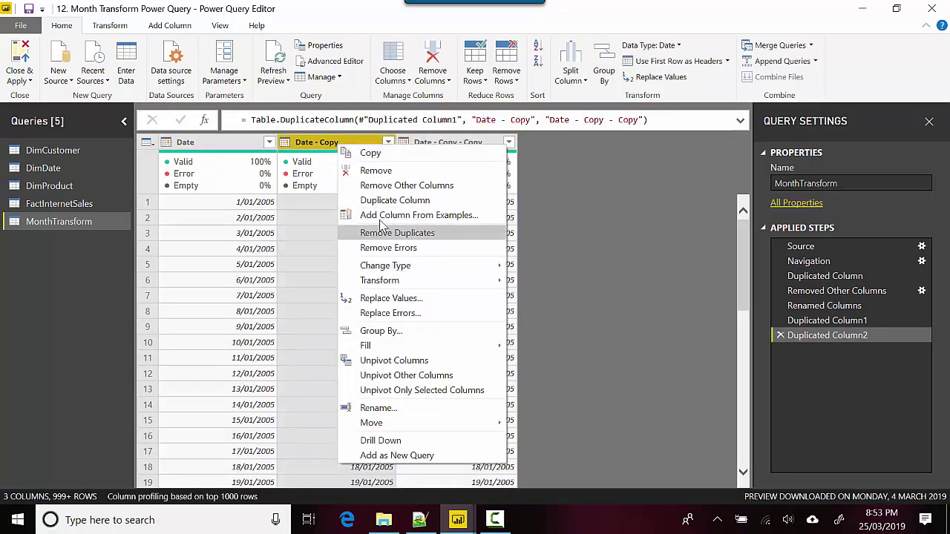
click(383, 208)
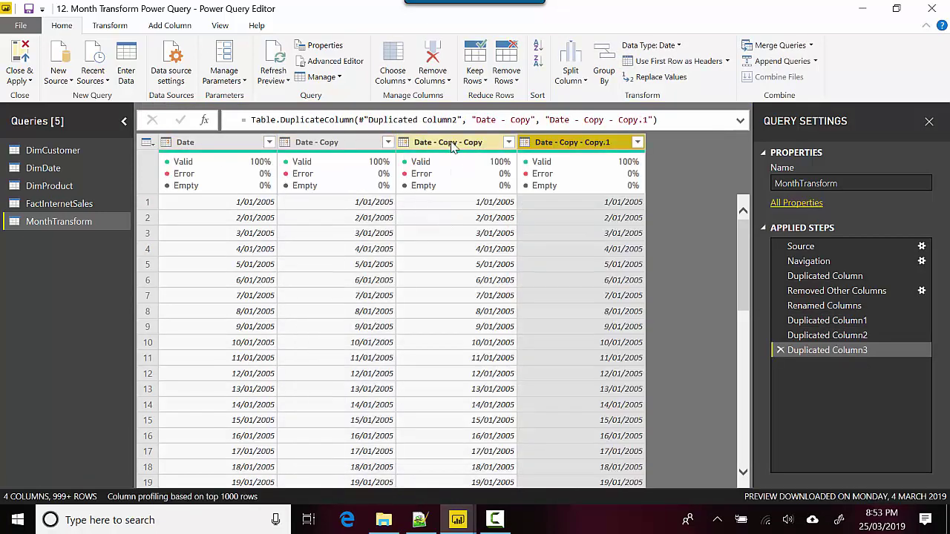
right_click(451, 145)
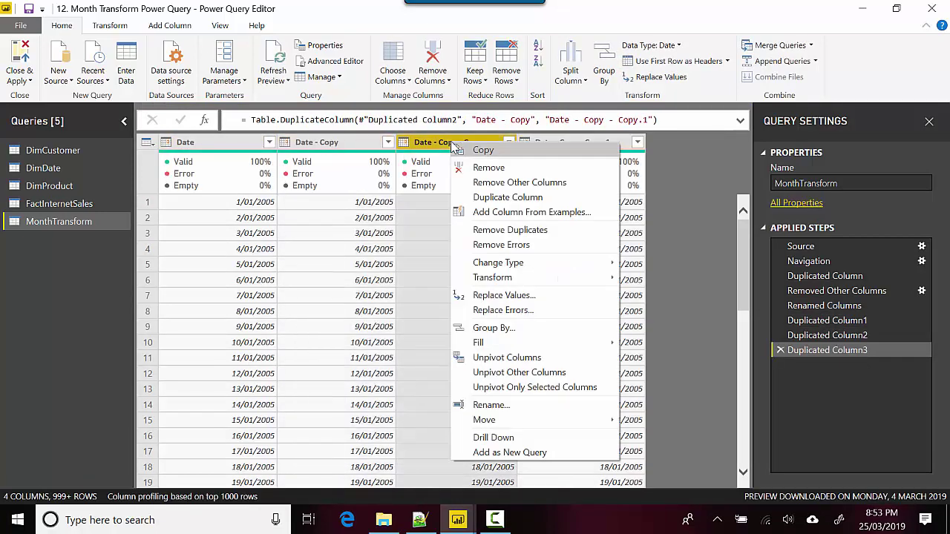
click(489, 196)
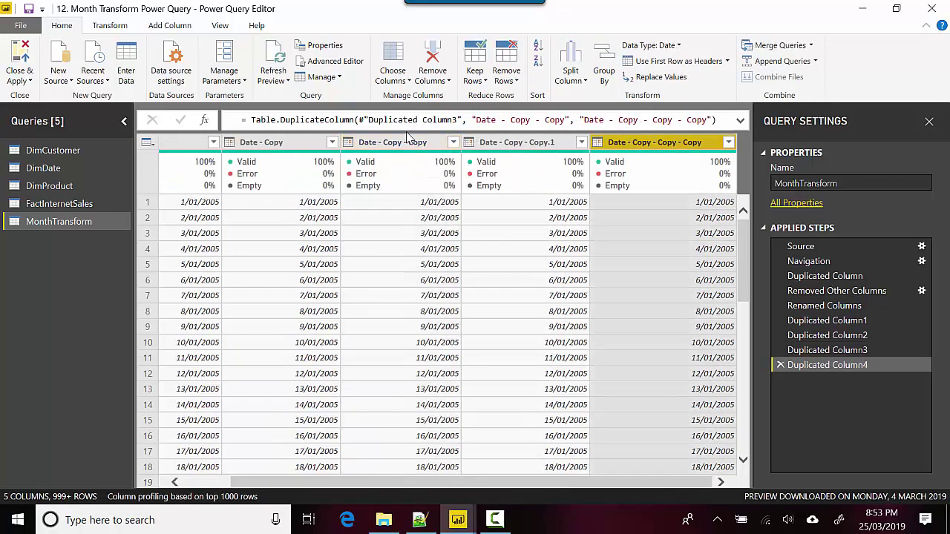
right_click(296, 146)
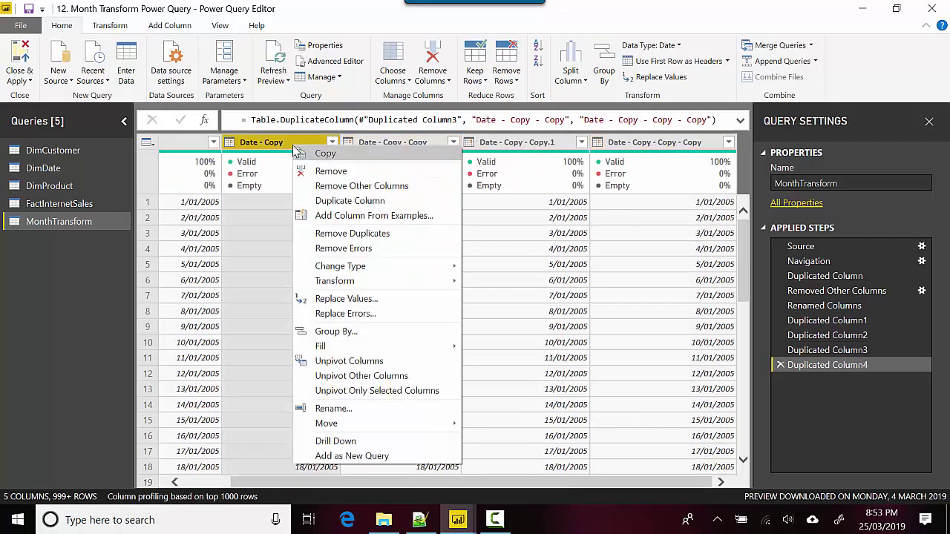
click(334, 202)
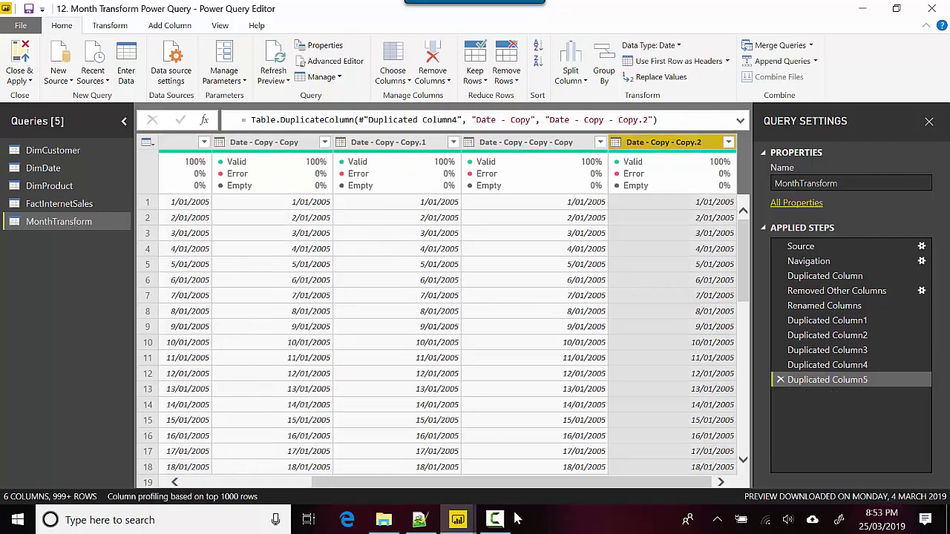
drag(508, 491, 181, 467)
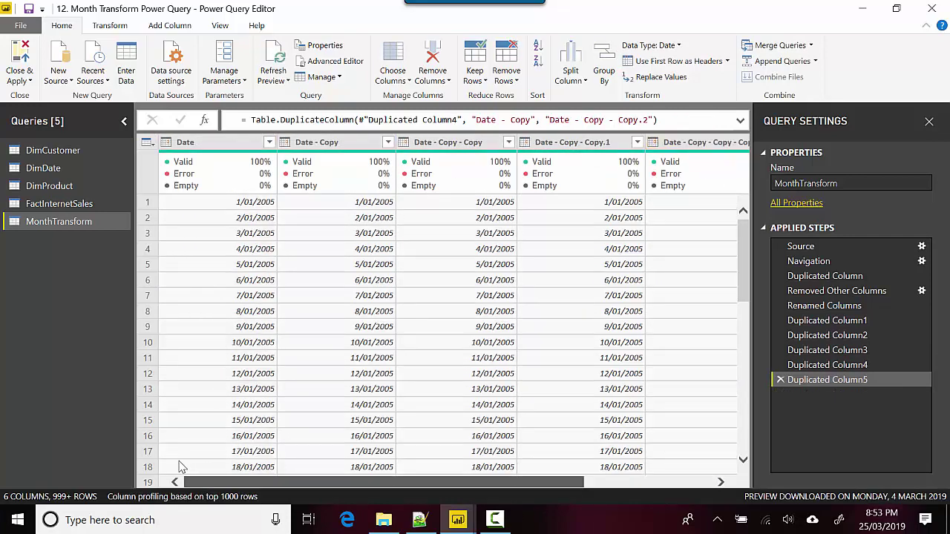
Transform the Date - Copy column into month numbers
right_click(337, 144)
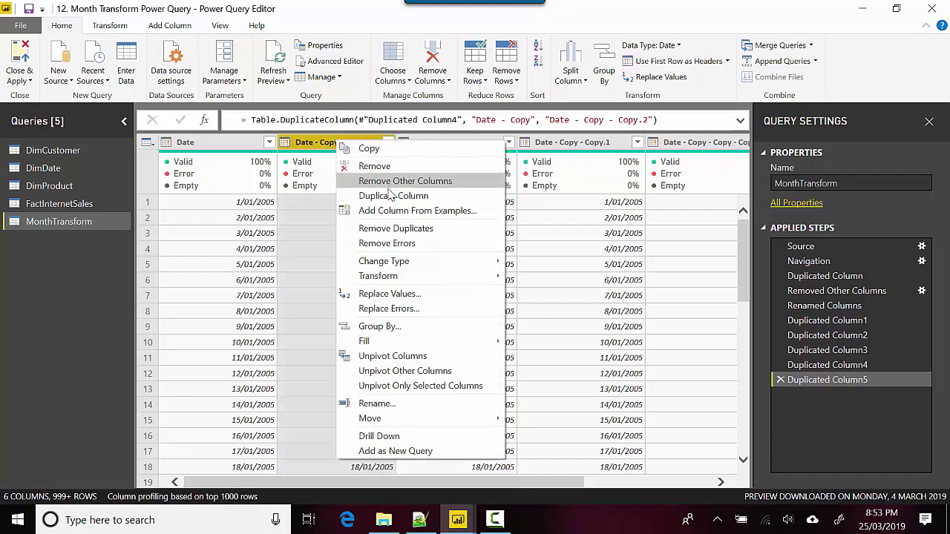
mouse_move(400, 279)
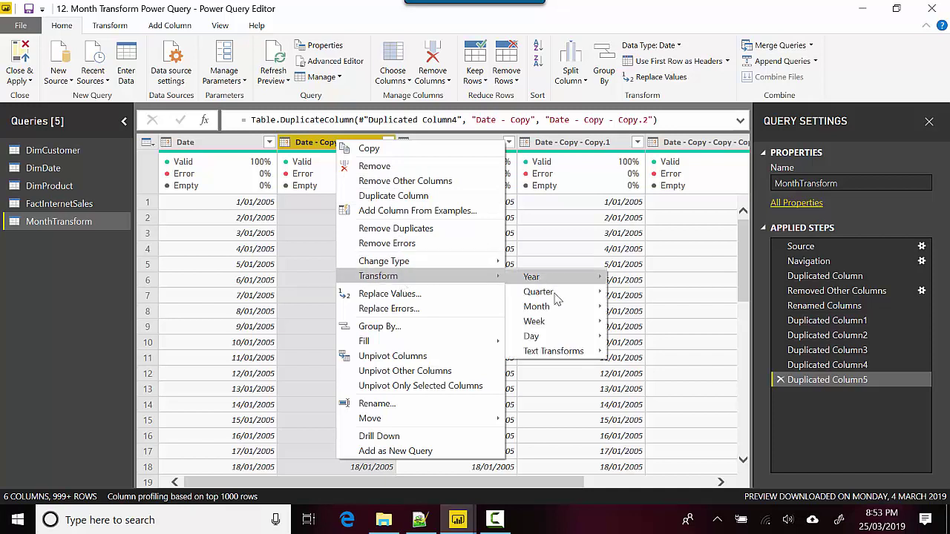
mouse_move(593, 306)
click(639, 307)
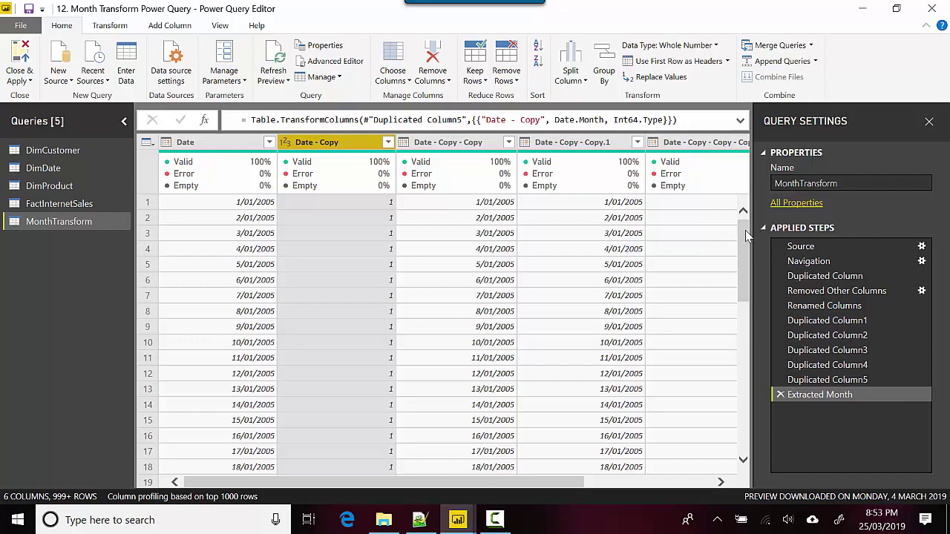
drag(744, 236, 760, 360)
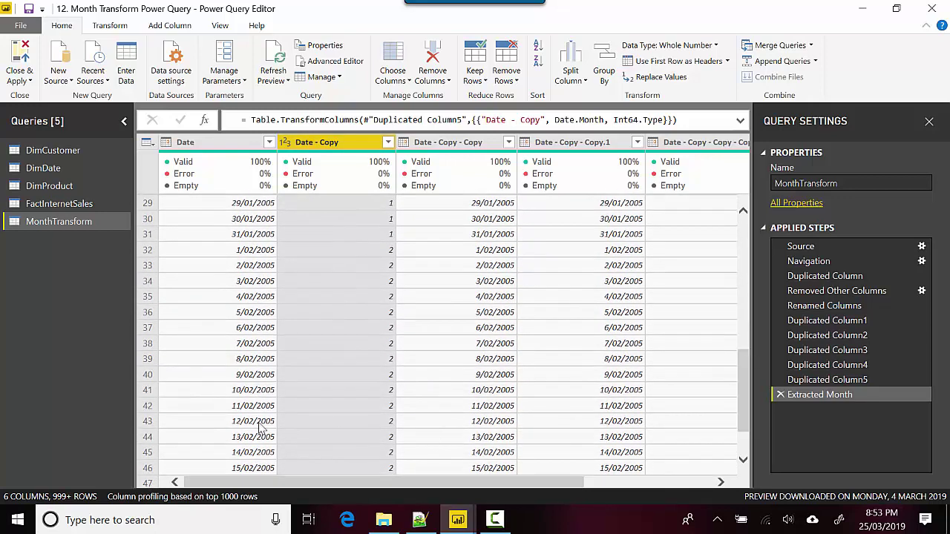
Rename the month-number column to MonthNumber
right_click(314, 144)
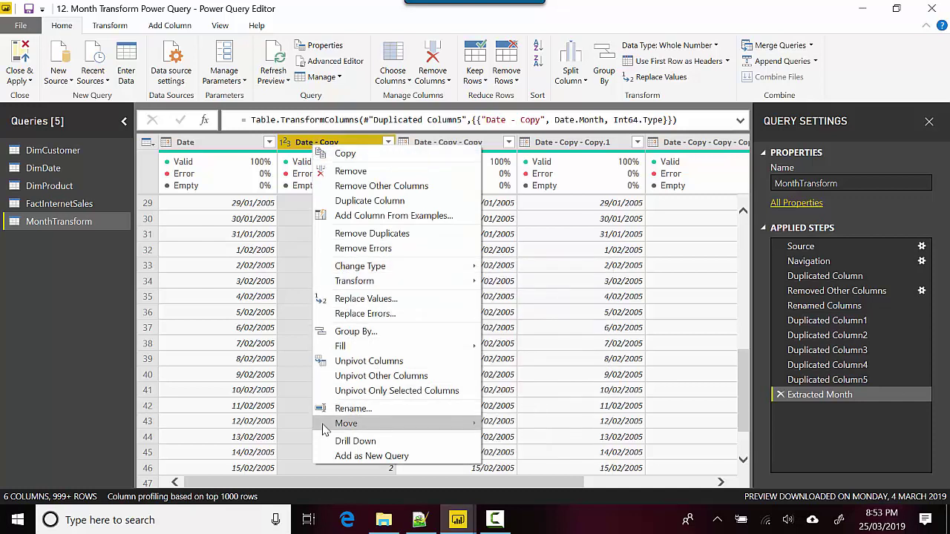
mouse_move(323, 426)
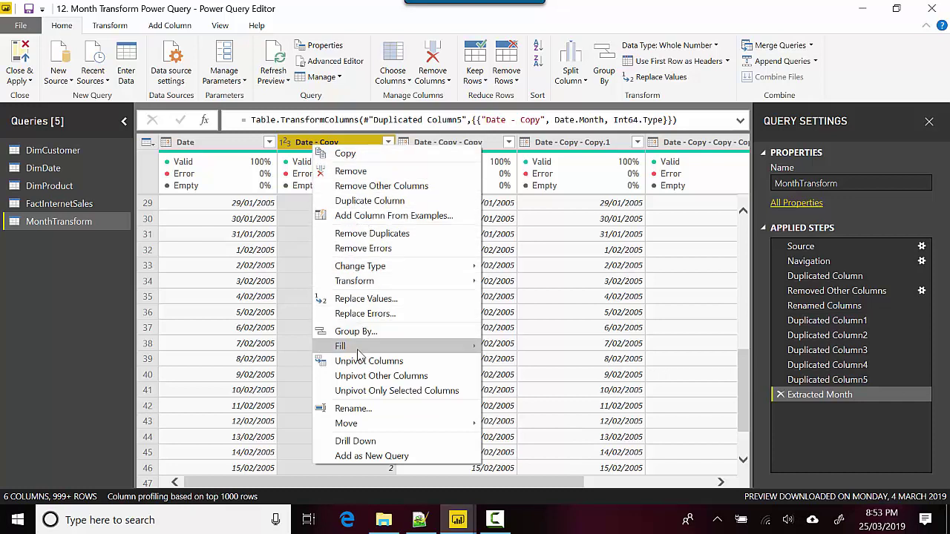
click(350, 414)
text(MonthN)
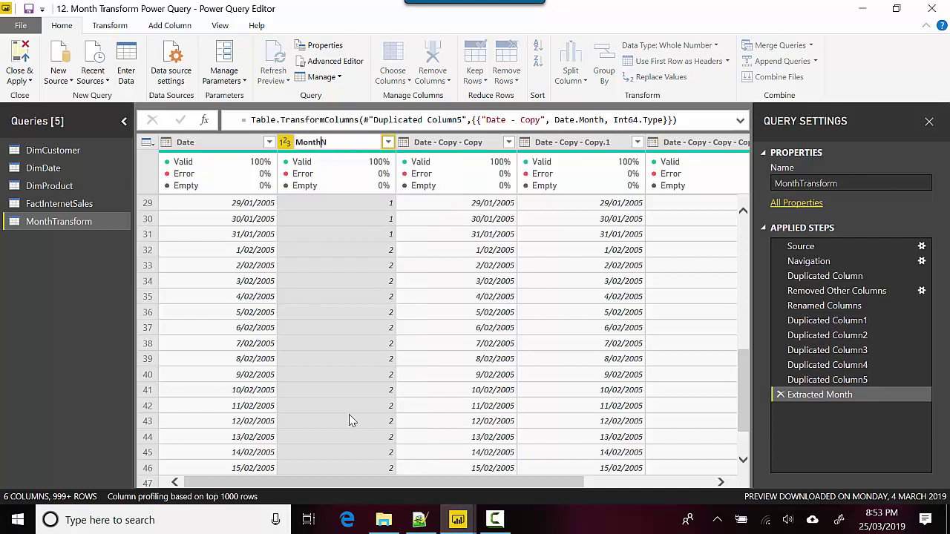
text(umber)
key(Return)
Convert Date - Copy - Copy to start-of-month dates and rename it StartOfMonth
right_click(452, 144)
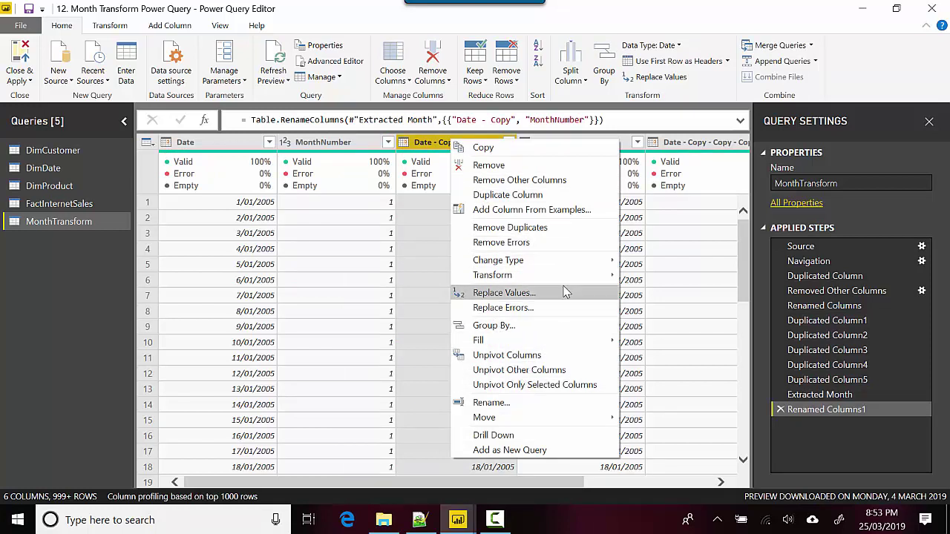
mouse_move(597, 276)
mouse_move(666, 306)
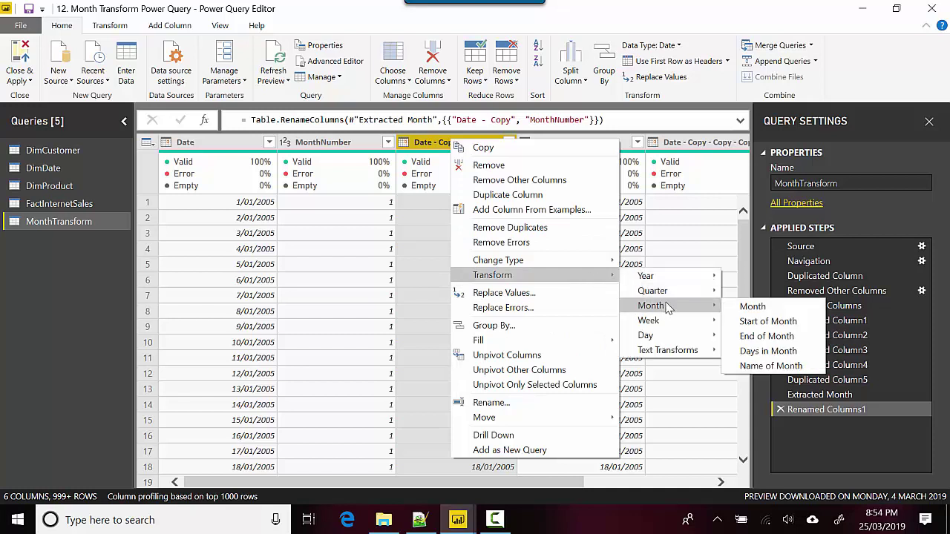
click(753, 324)
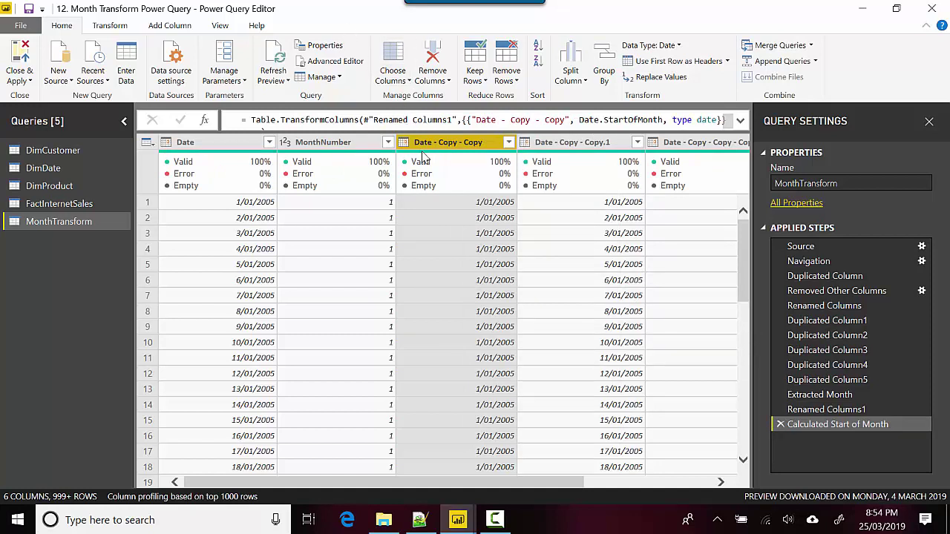
double_click(443, 143)
text(StartOfMonth)
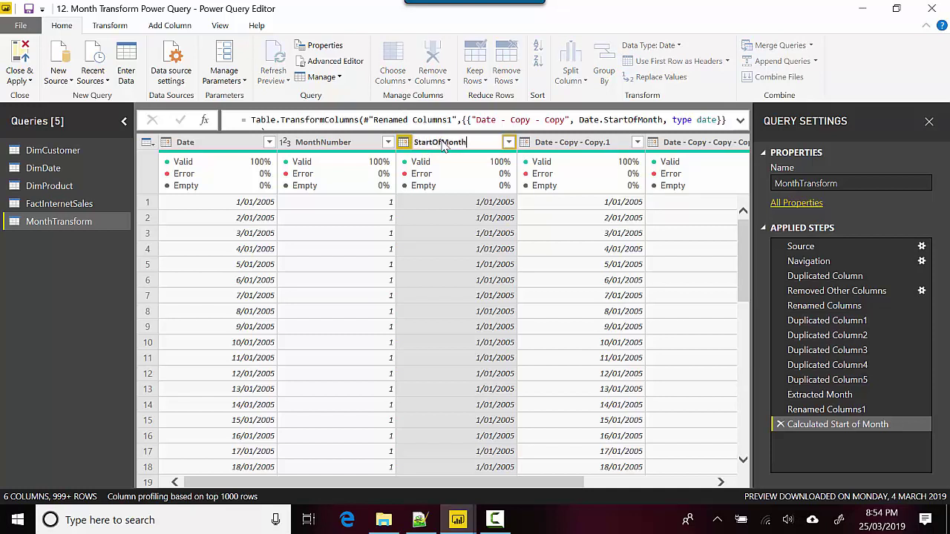
key(Return)
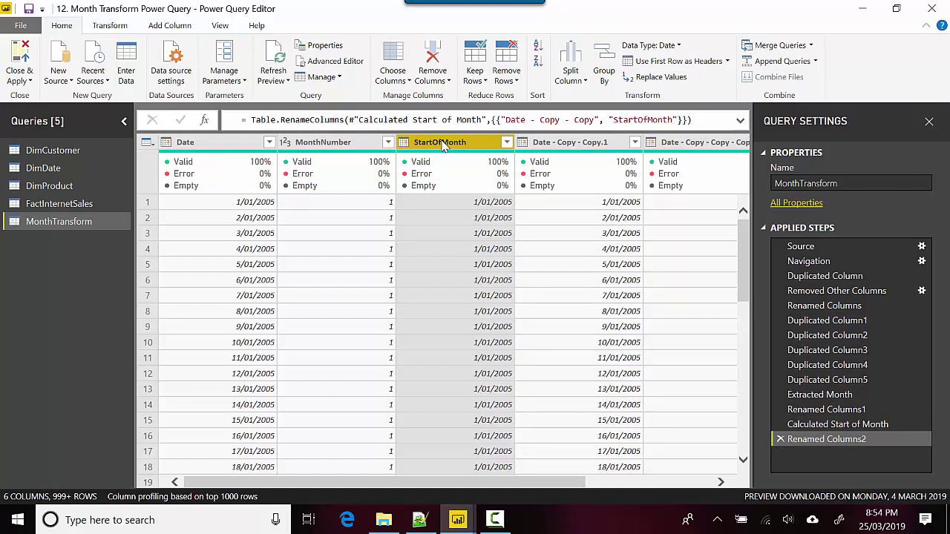
Convert Date - Copy - Copy.1 to end-of-month dates and rename it EndOfMonth
right_click(580, 146)
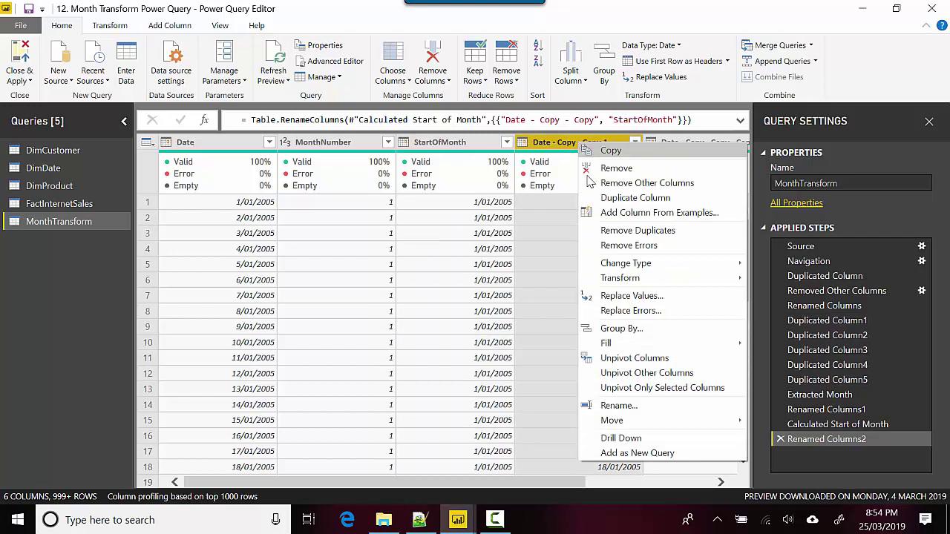
mouse_move(617, 279)
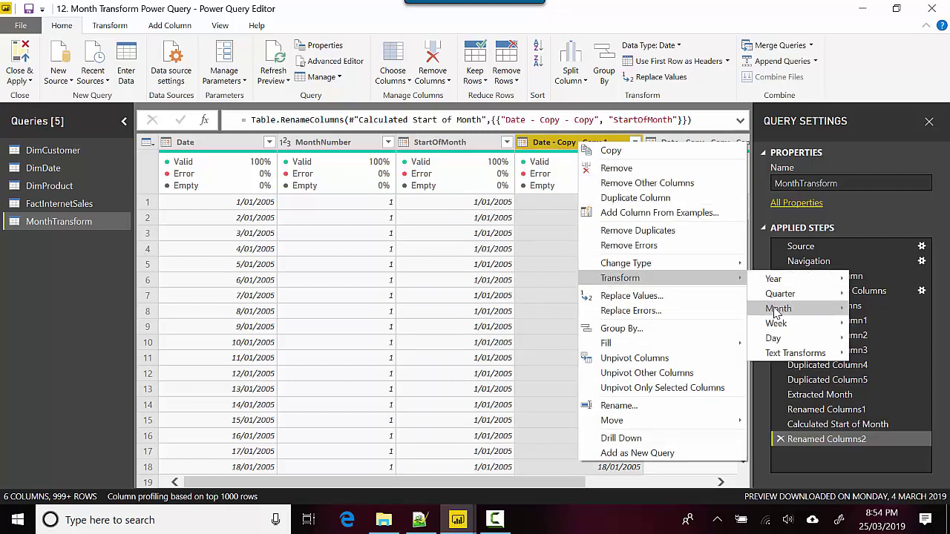
mouse_move(776, 309)
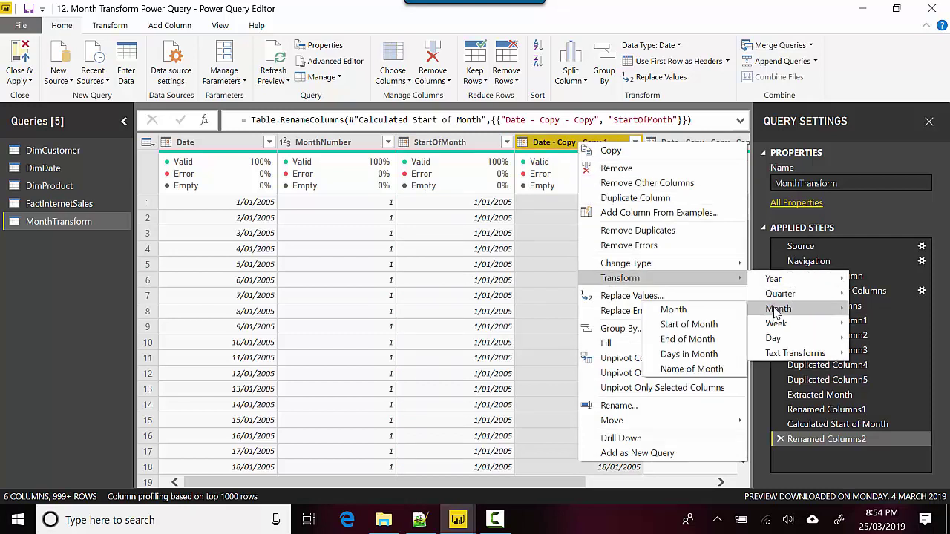
click(703, 341)
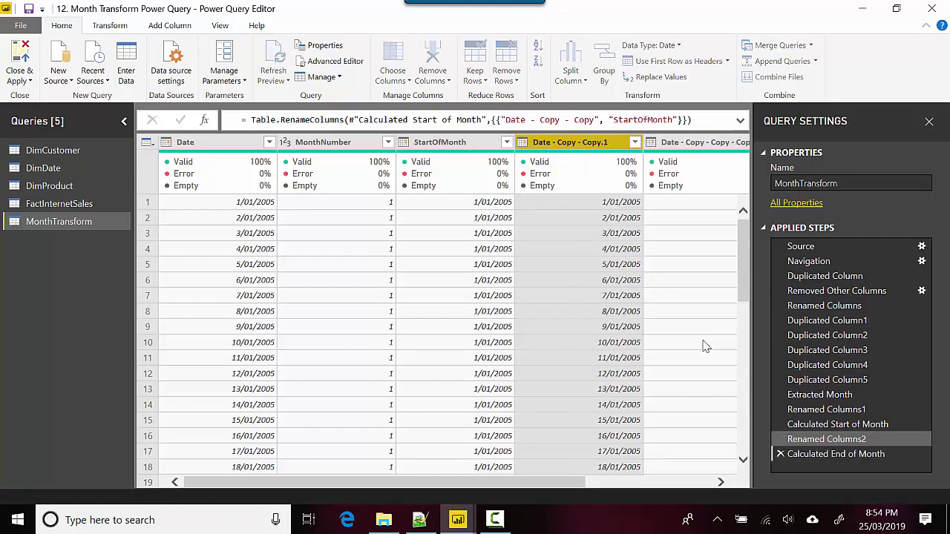
double_click(562, 142)
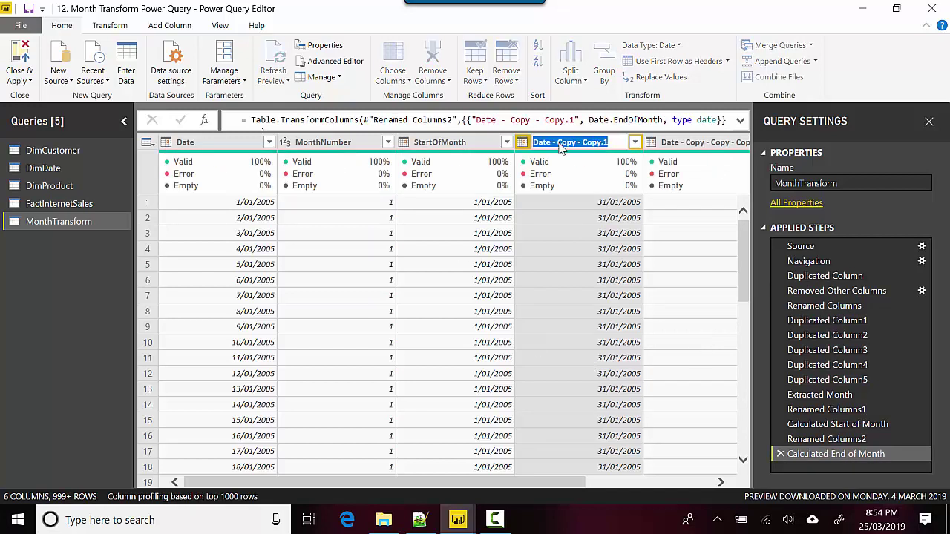
text(EndOfMonth)
key(Return)
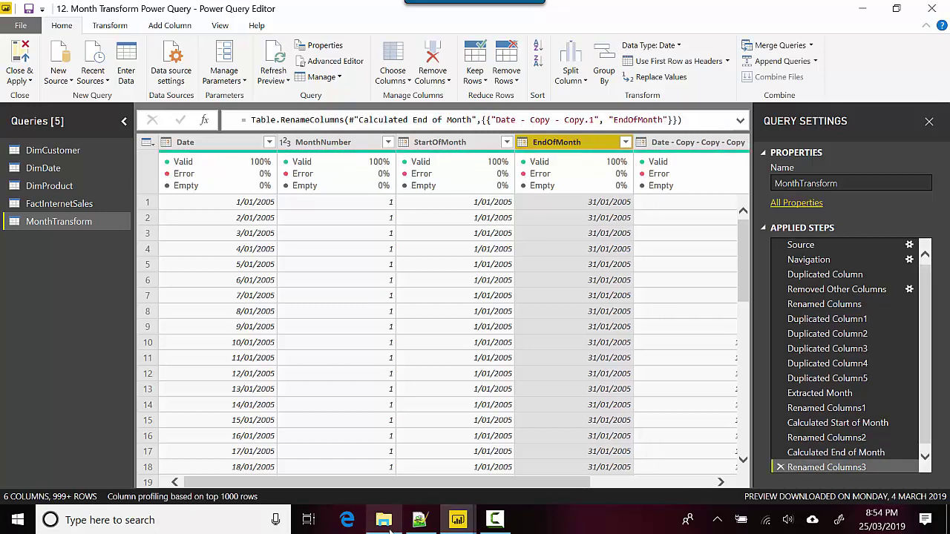
drag(445, 489, 649, 484)
Convert Date - Copy - Copy - Copy to days-in-month counts (31, 28) and rename it DaysInMonth
right_click(524, 144)
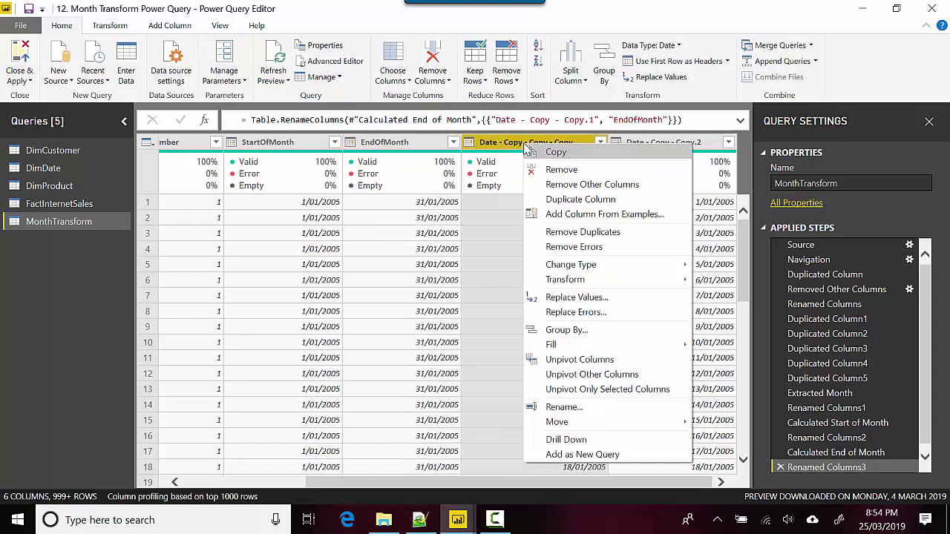
mouse_move(562, 280)
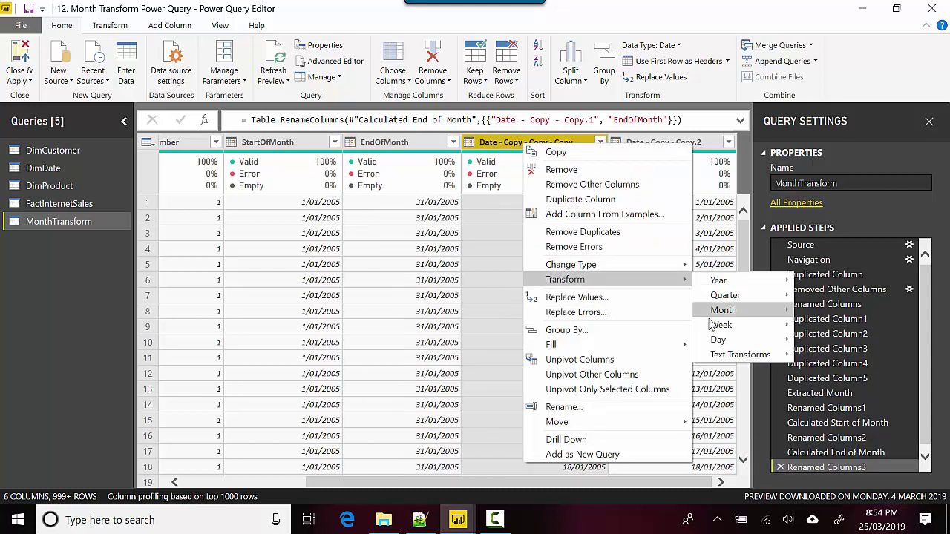
mouse_move(723, 310)
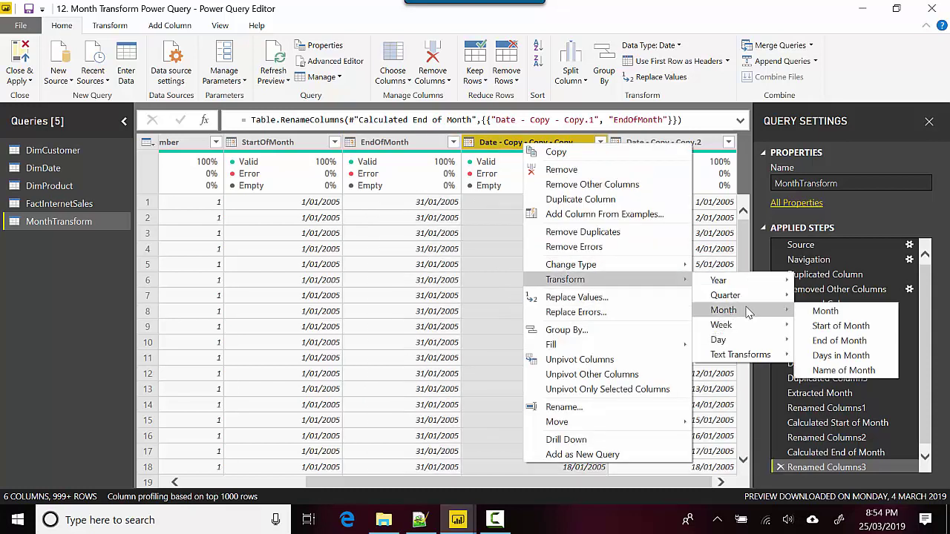
click(863, 359)
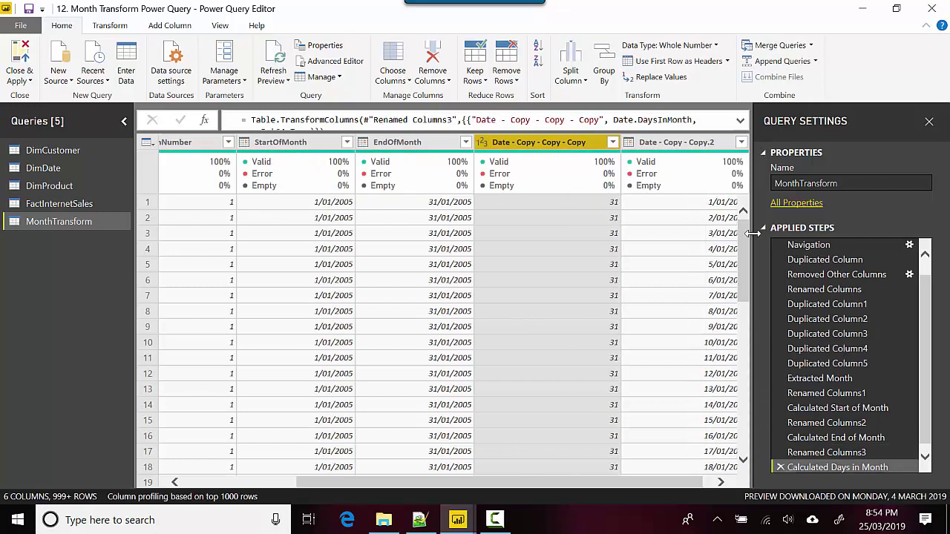
drag(746, 236, 746, 343)
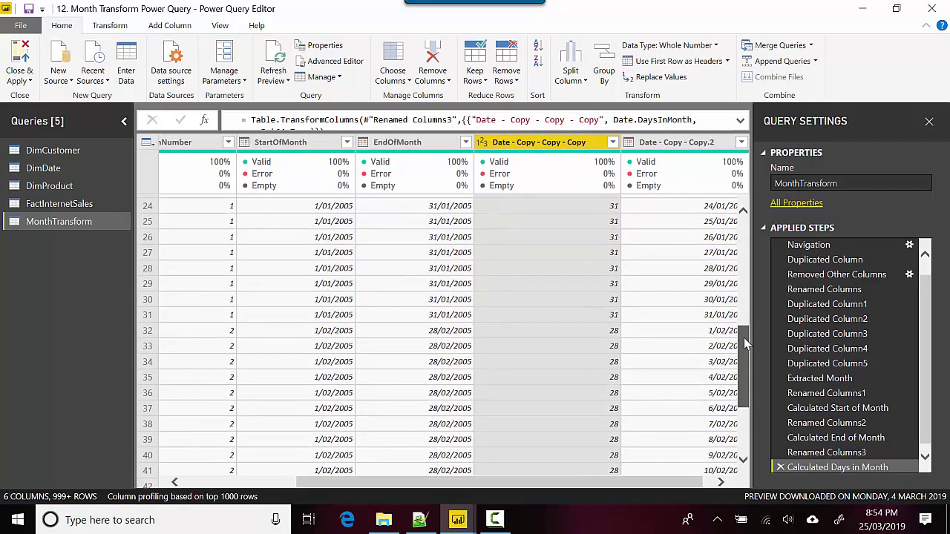
right_click(566, 148)
double_click(539, 143)
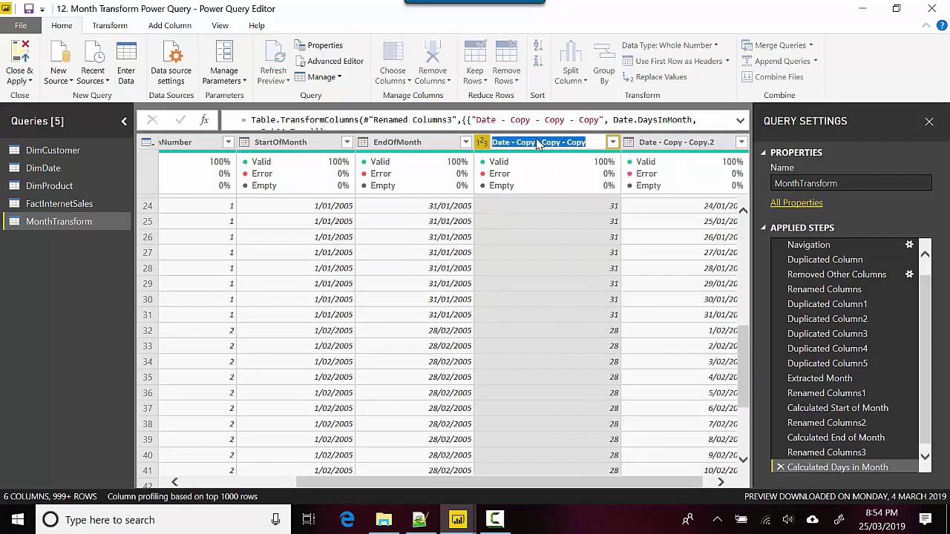
text(DaysIn)
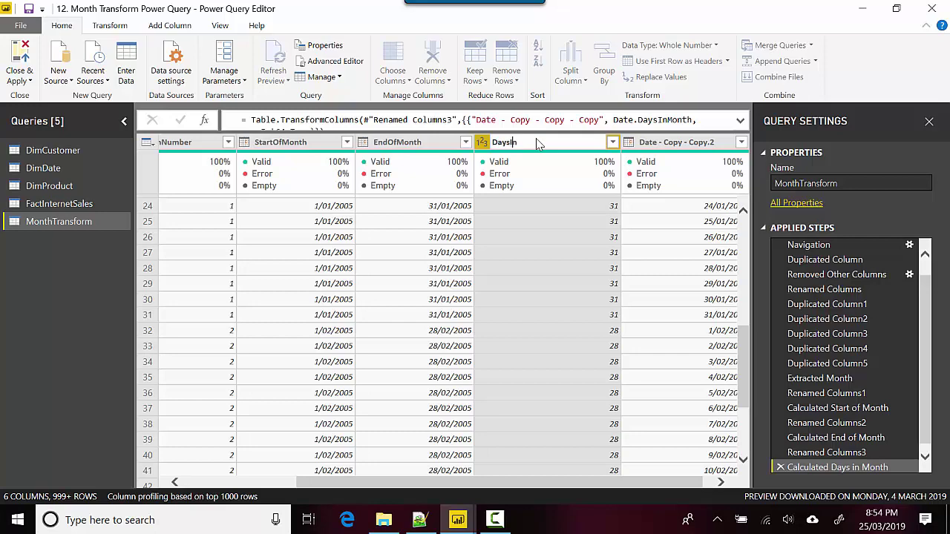
text(Month)
key(Return)
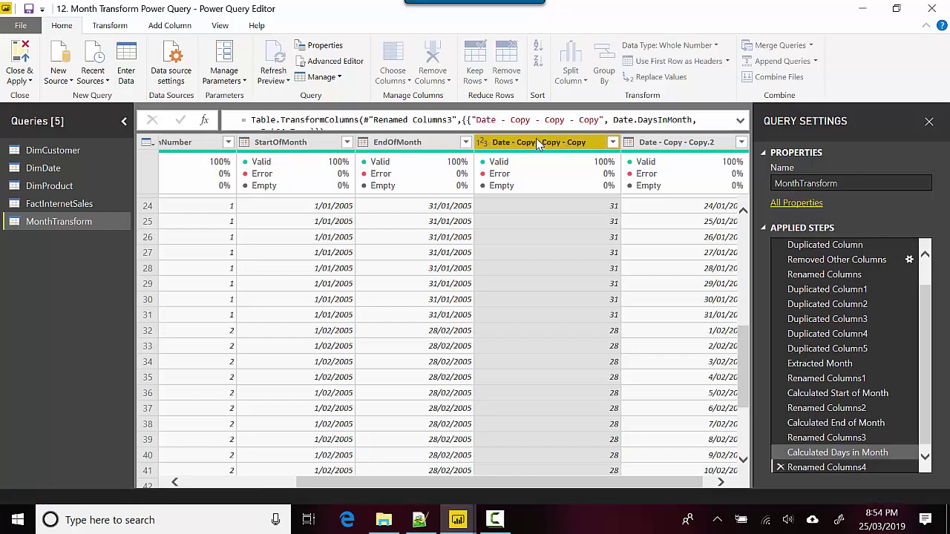
Convert Date - Copy - Copy.2 to month names like January and rename it MonthName
click(666, 145)
right_click(665, 146)
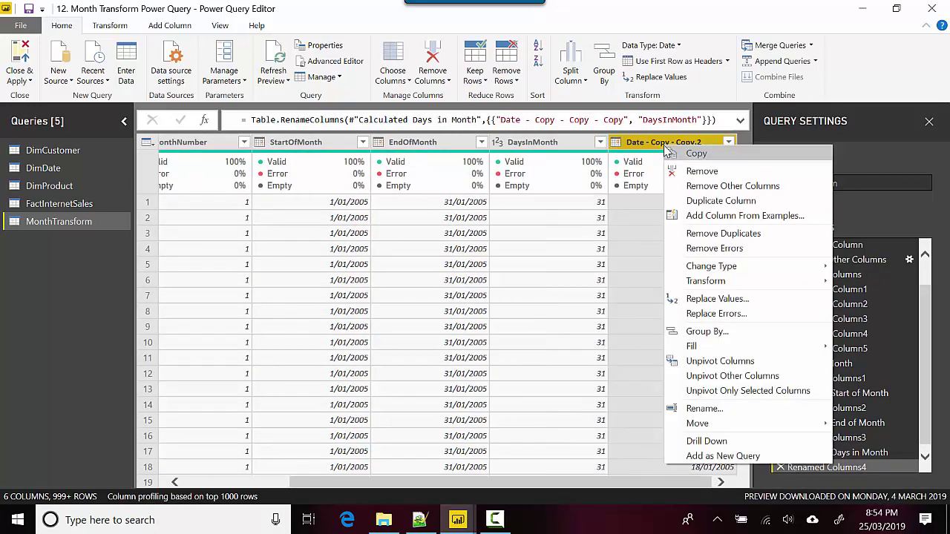
mouse_move(731, 279)
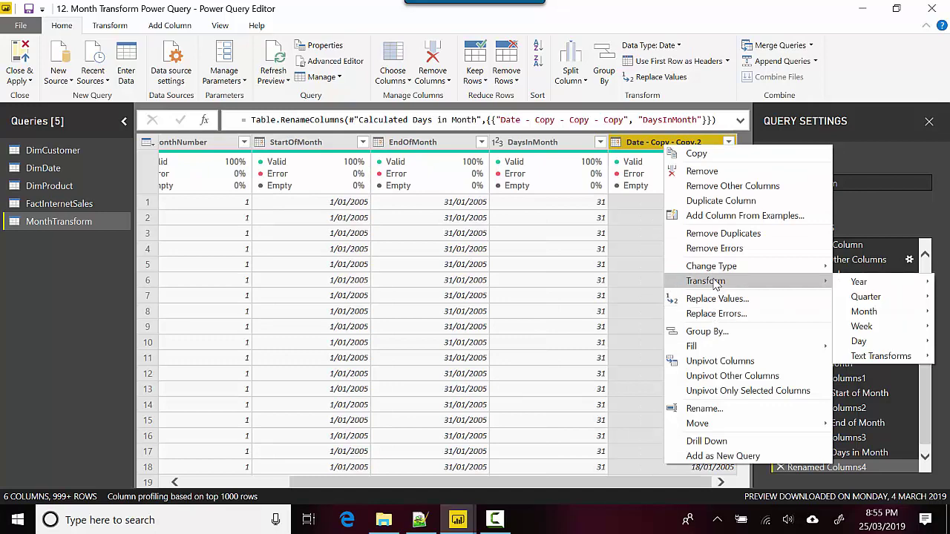
mouse_move(891, 315)
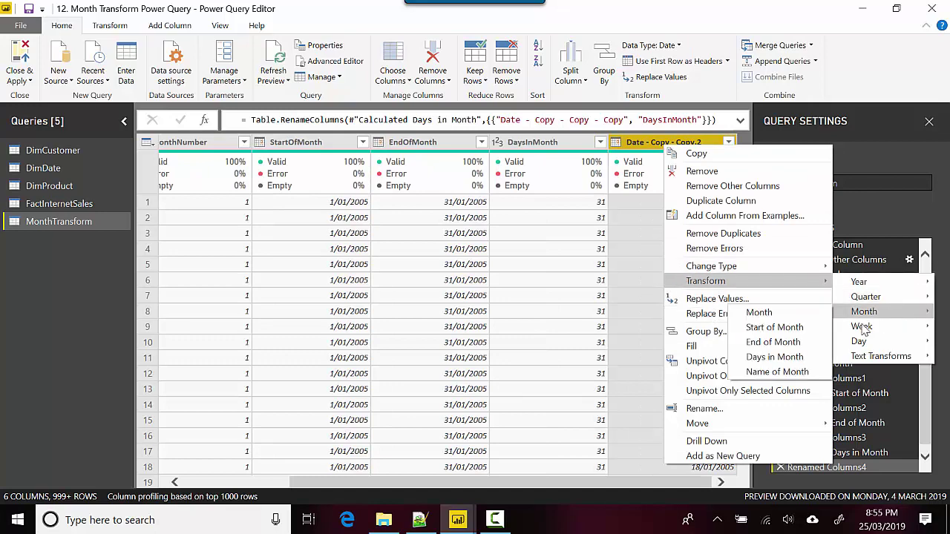
click(784, 372)
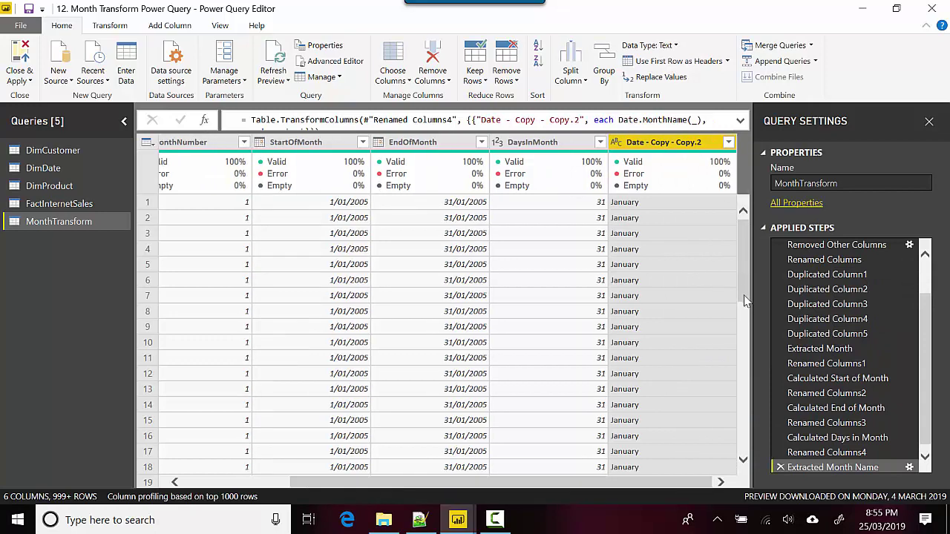
scroll(746, 372, down, 10)
scroll(746, 383, up, 10)
double_click(689, 142)
text(Mon)
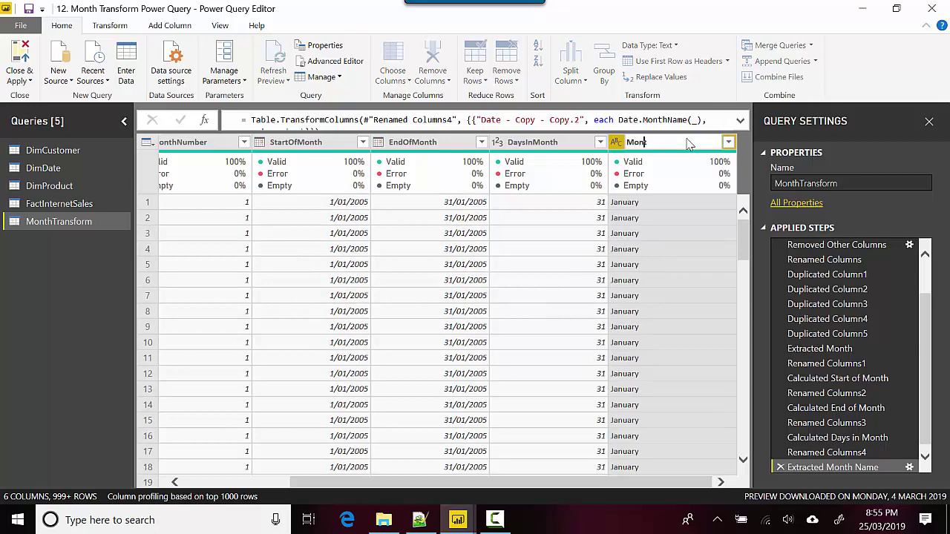
text(thName)
key(Return)
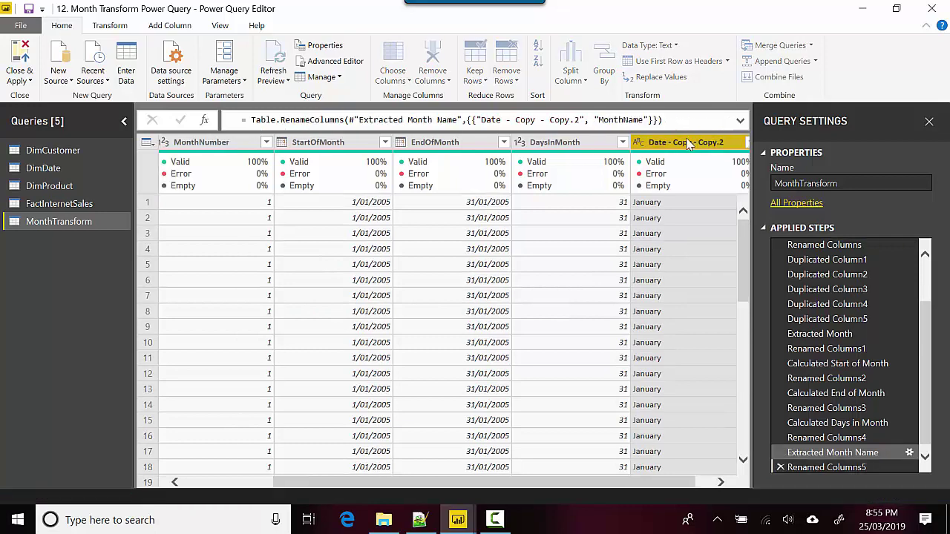
Close Power Query Editor and apply the MonthTransform query changes to the model
click(31, 80)
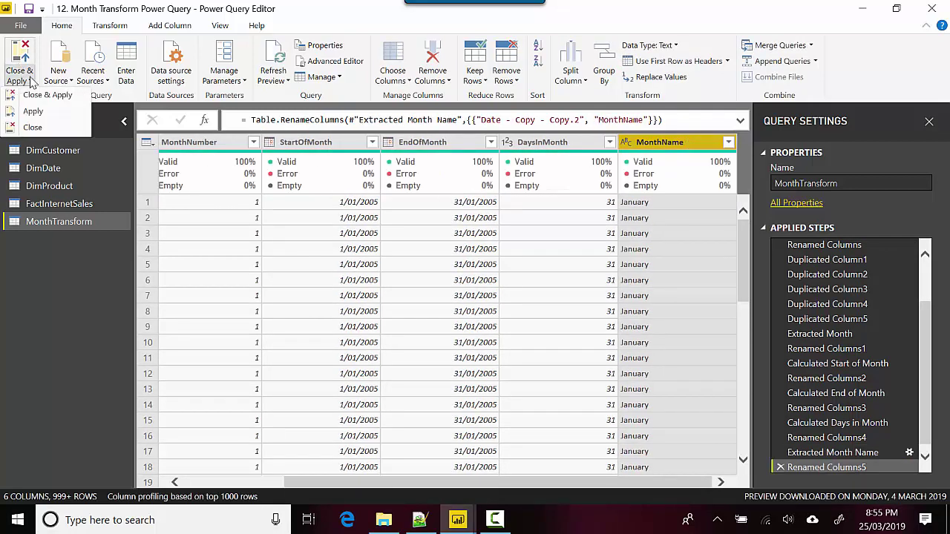
click(34, 96)
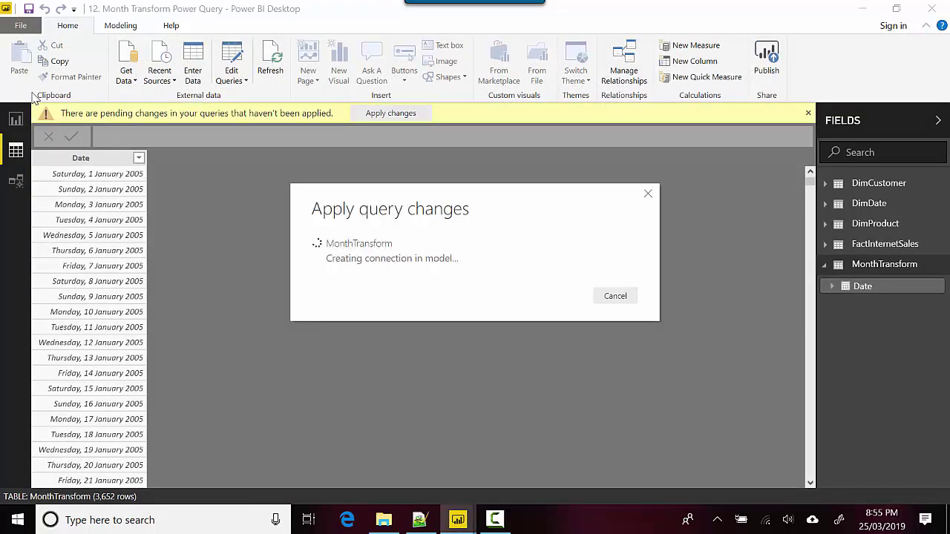